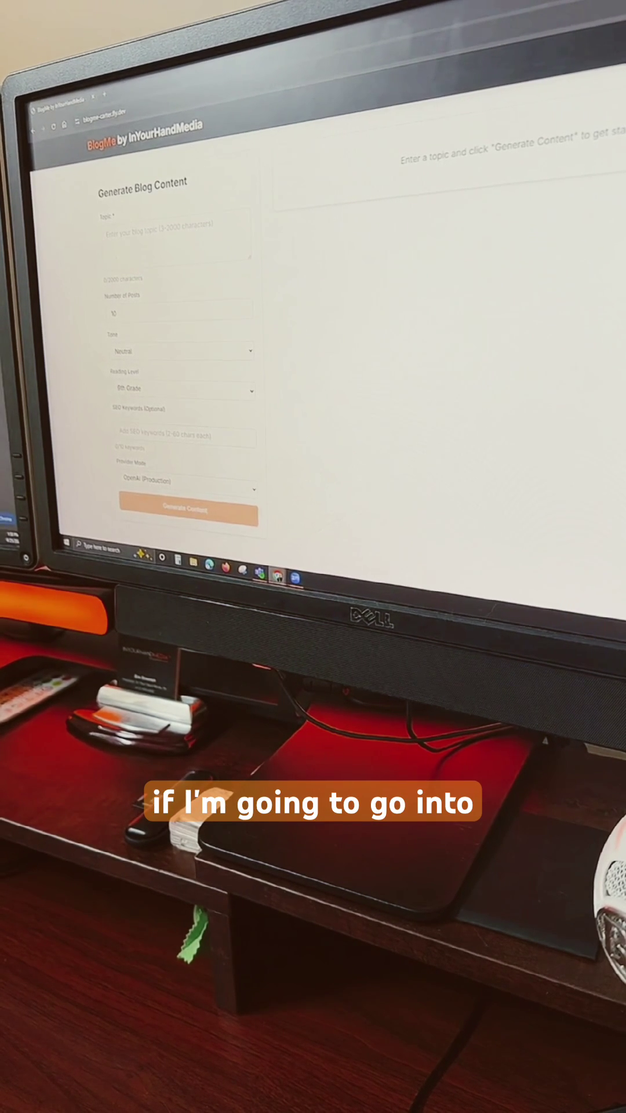
Step: Prepare the ChatGPT chat page, opening a new tab and hiding the past-chats list
key("ctrl+Tab")
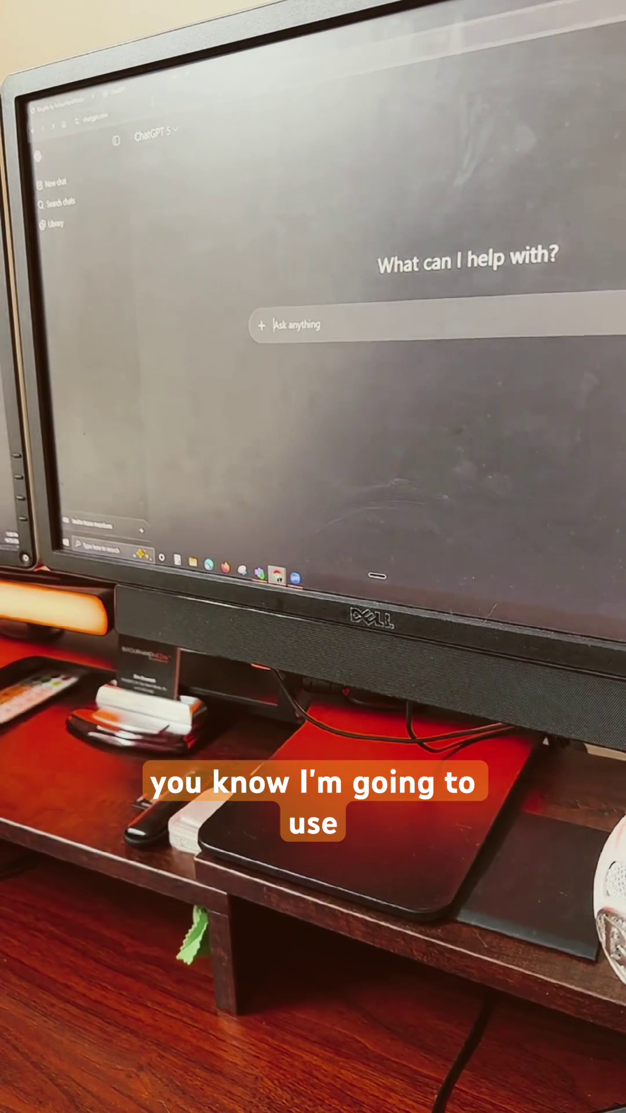
key("ctrl+t")
type("inyo")
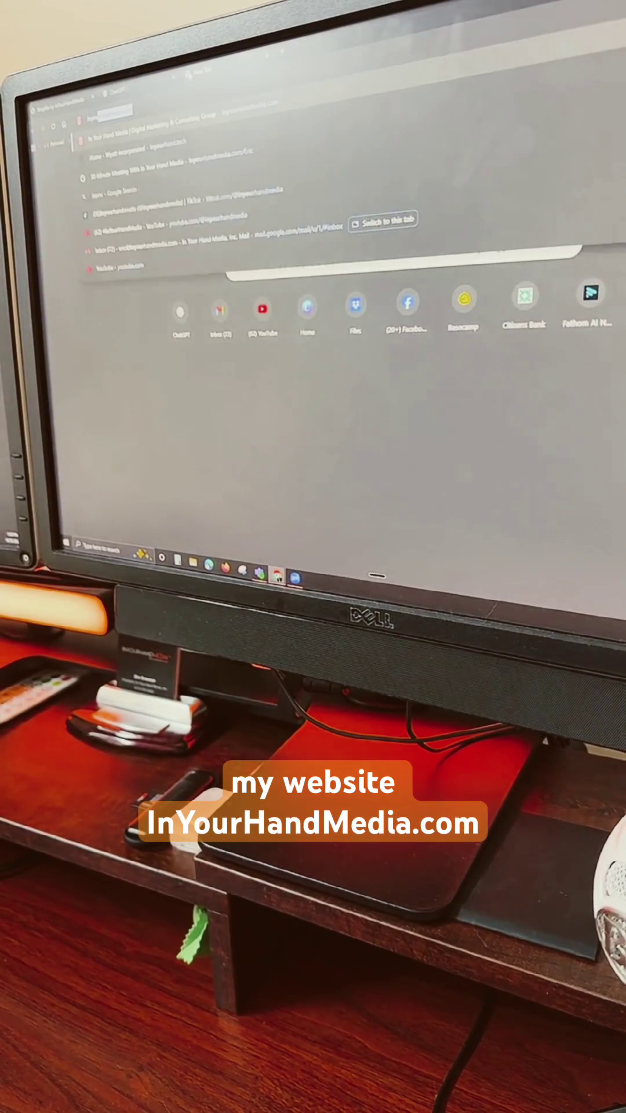
type("y")
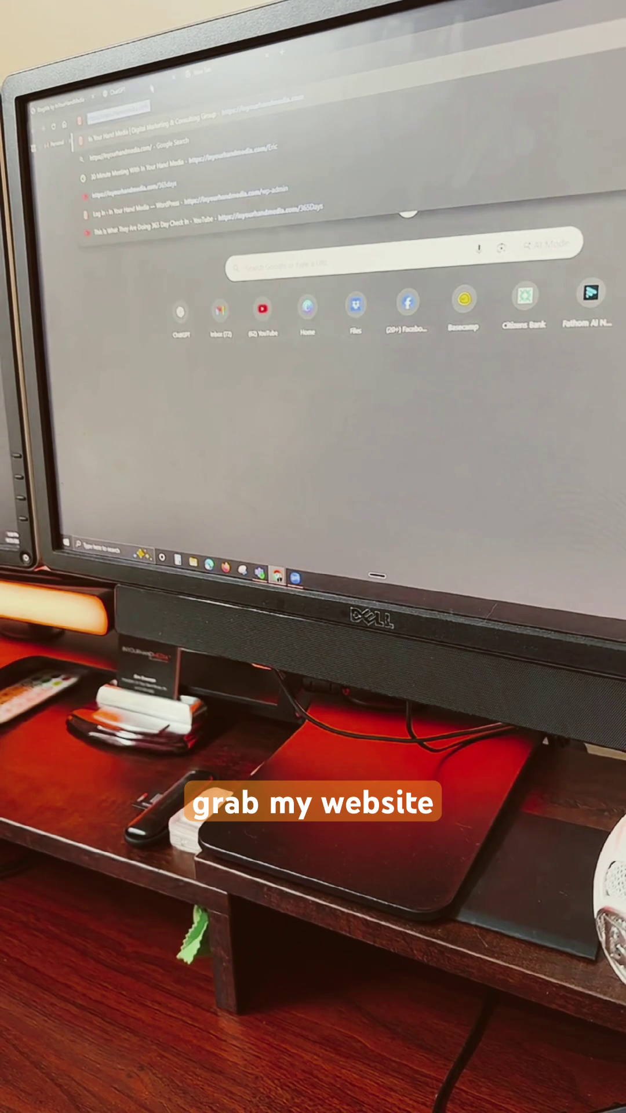
key("ctrl+Tab")
left_click(111, 141)
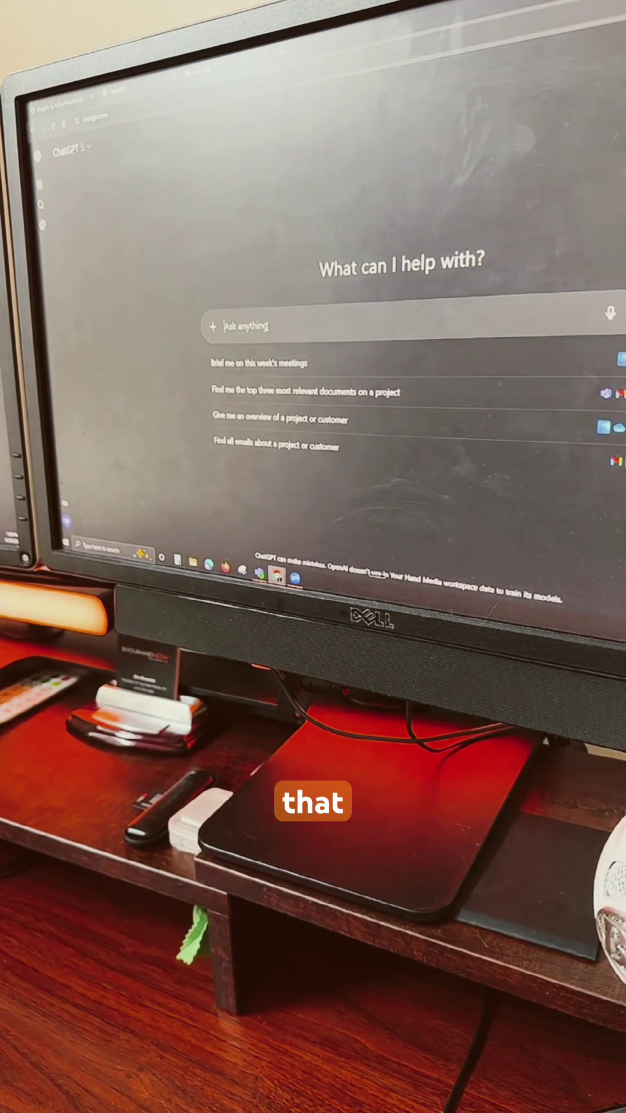
Step: Paste the BlogMe form screenshot into the ChatGPT message after checking the form
key("ctrl+Tab")
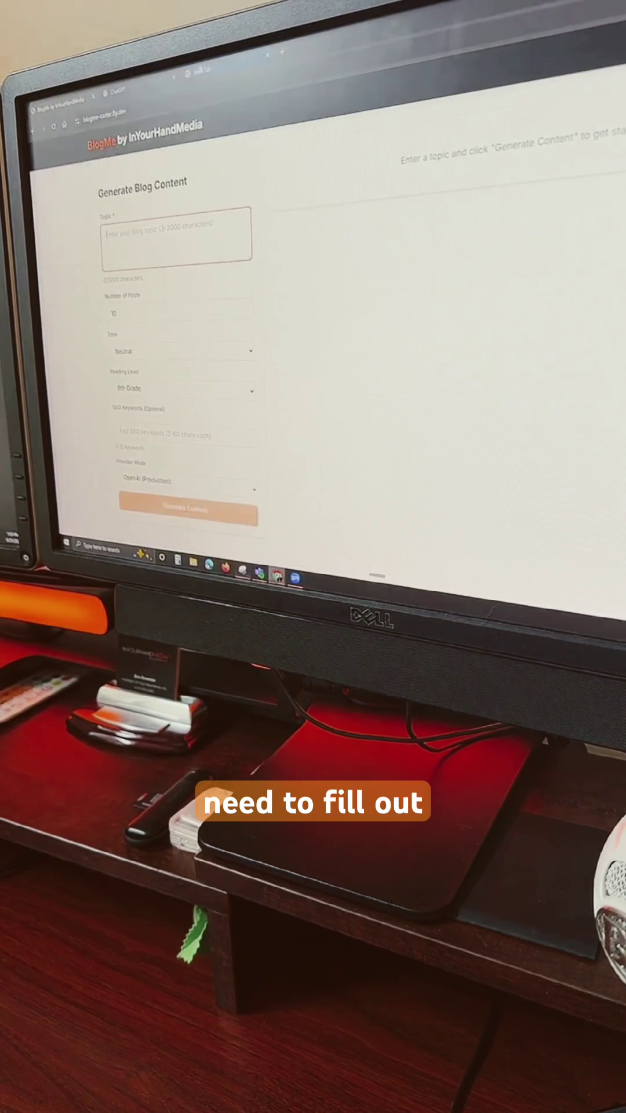
key("ctrl+Tab")
key("ctrl+v")
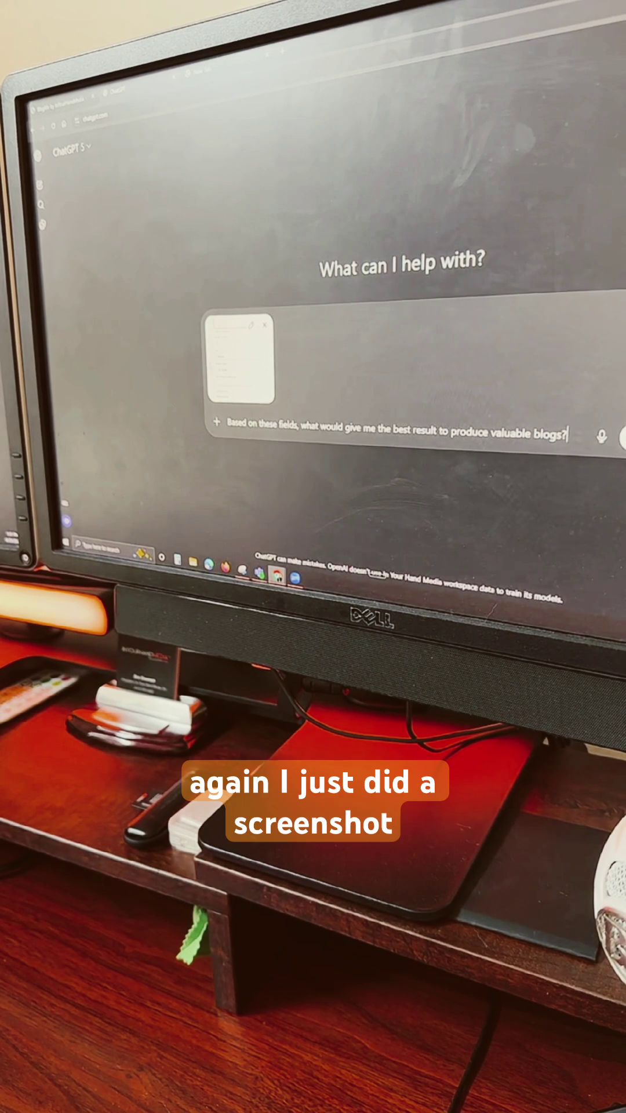
Step: Glance at the BlogMe form again, then return to the ChatGPT conversation
key("ctrl+Tab")
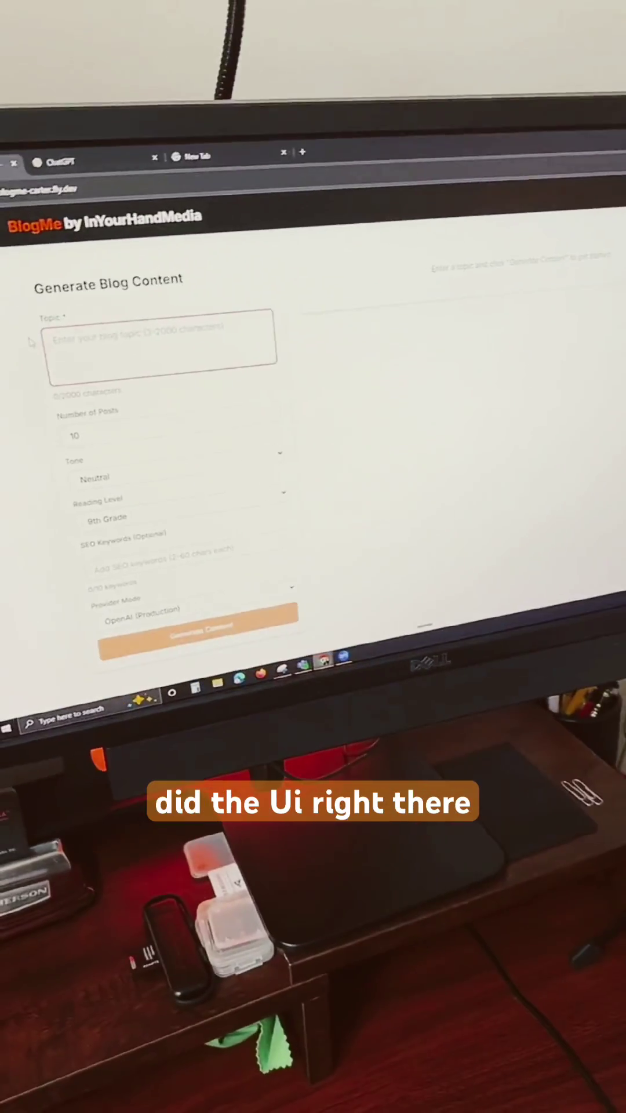
key("ctrl+Tab")
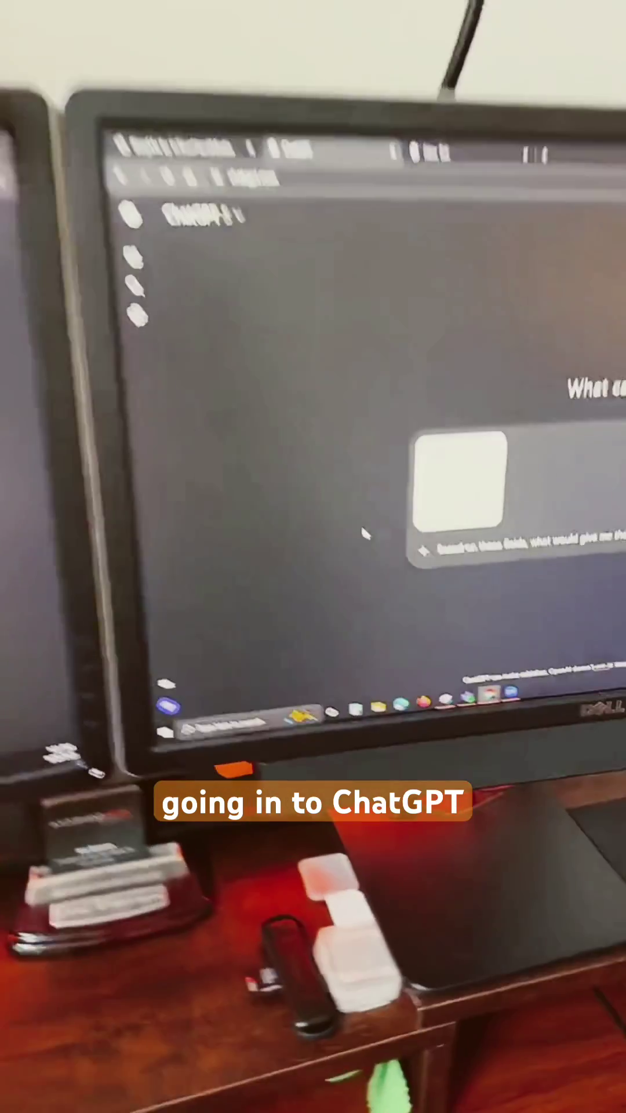